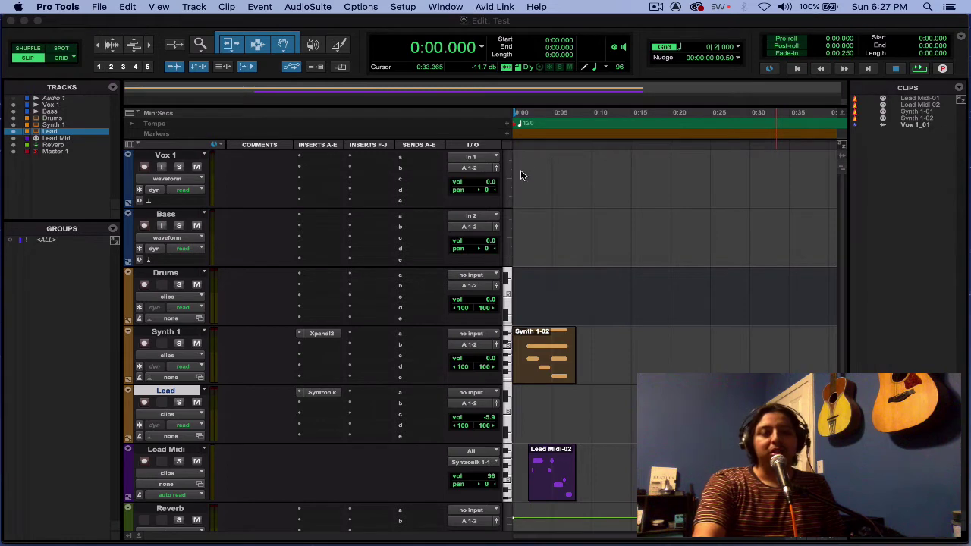
Check the output path options for the Vox 1 track without changing the assignment
left_click(165, 156)
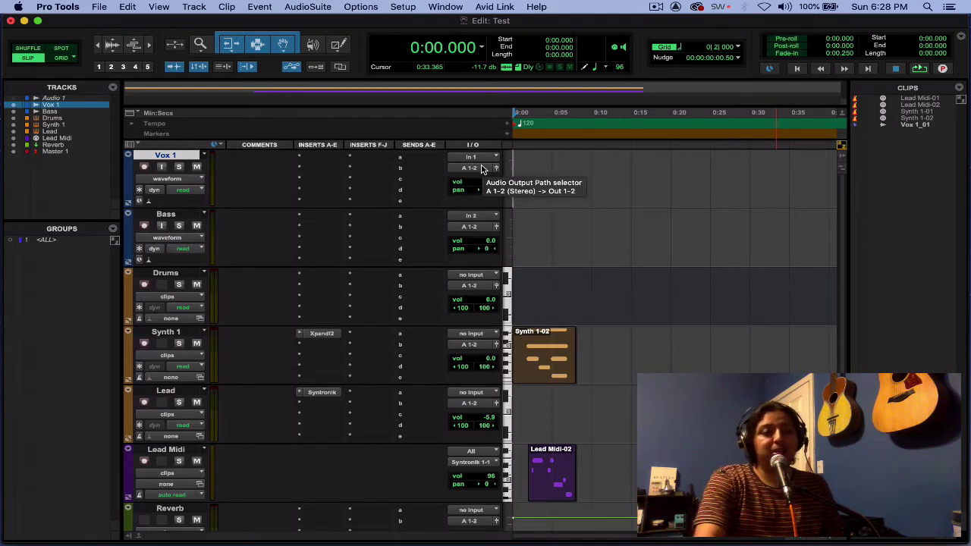
left_click(481, 168)
mouse_move(490, 168)
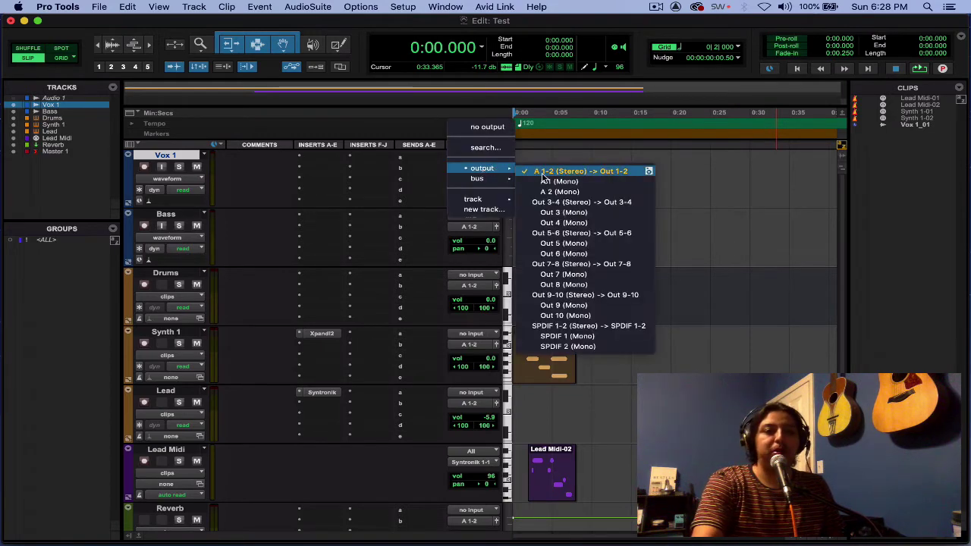
left_click(234, 185)
Assign the interface input In 1 (Mono) to the Vox 1 track
left_click(488, 162)
mouse_move(488, 162)
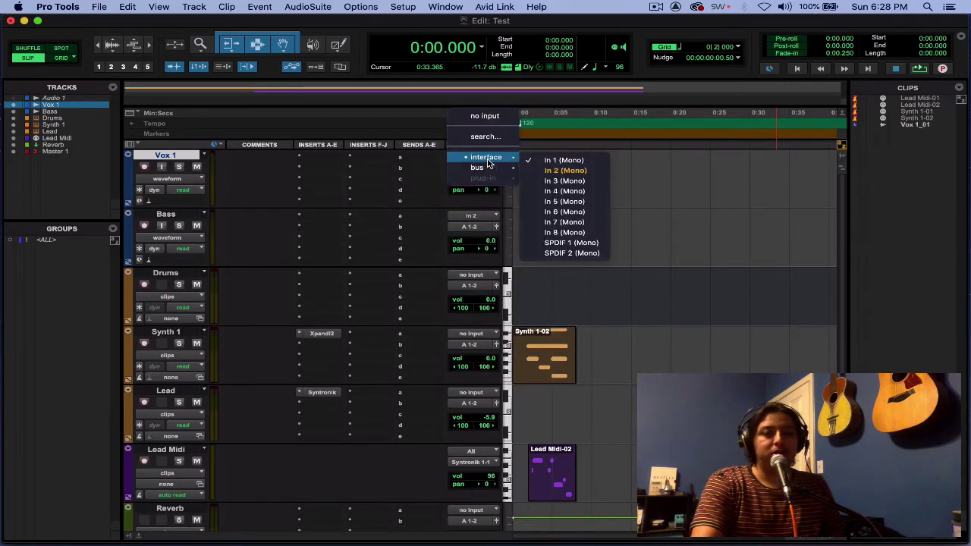
left_click(551, 161)
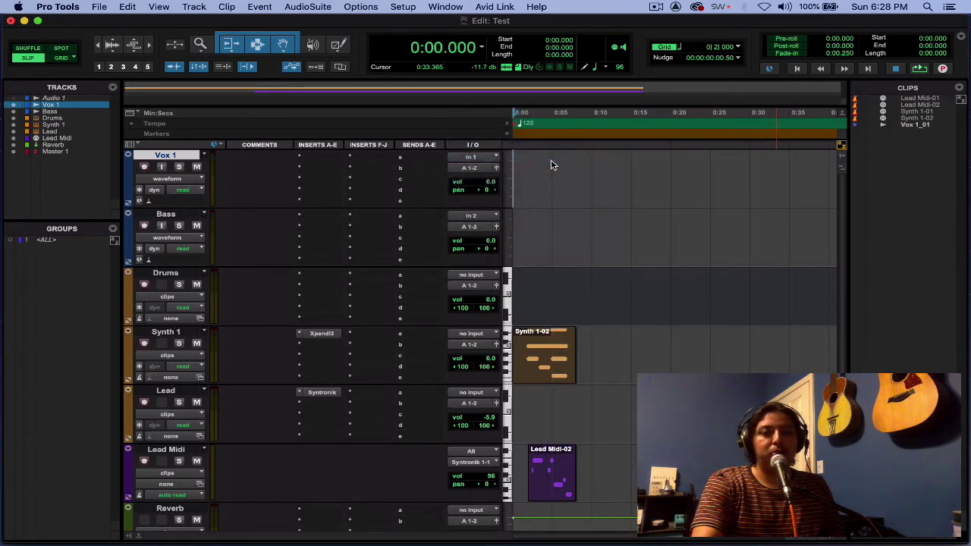
left_click(475, 162)
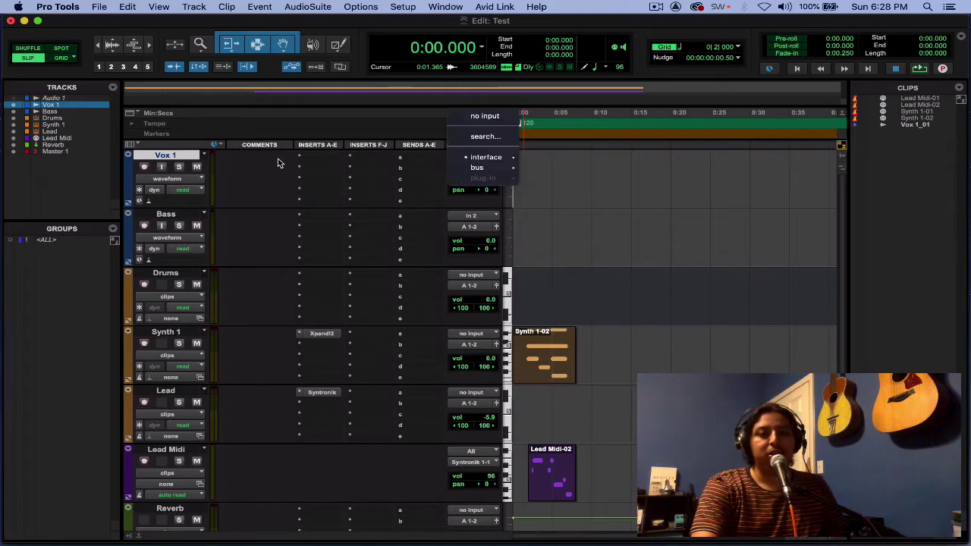
left_click(294, 153)
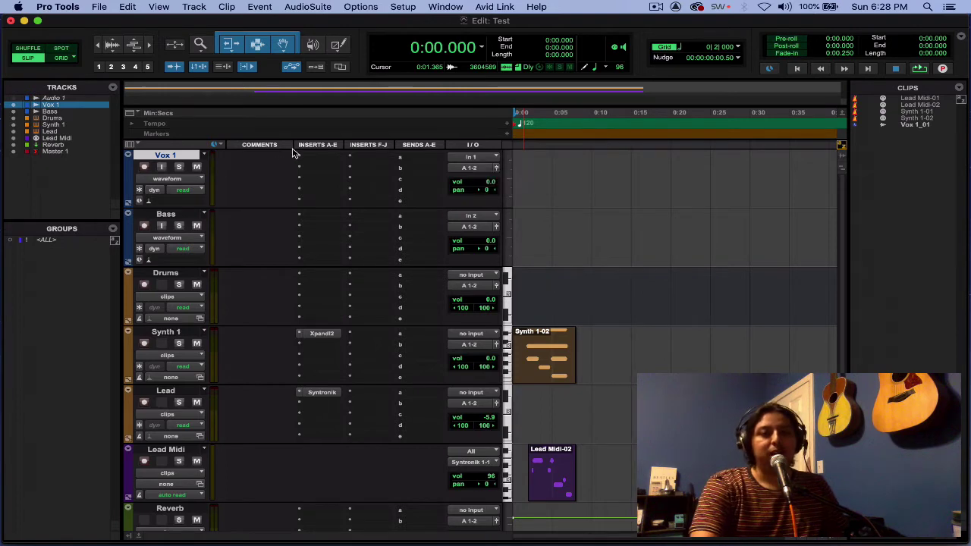
Choose UMC1820 as the playback engine and check the hardware buffer size setting
left_click(403, 6)
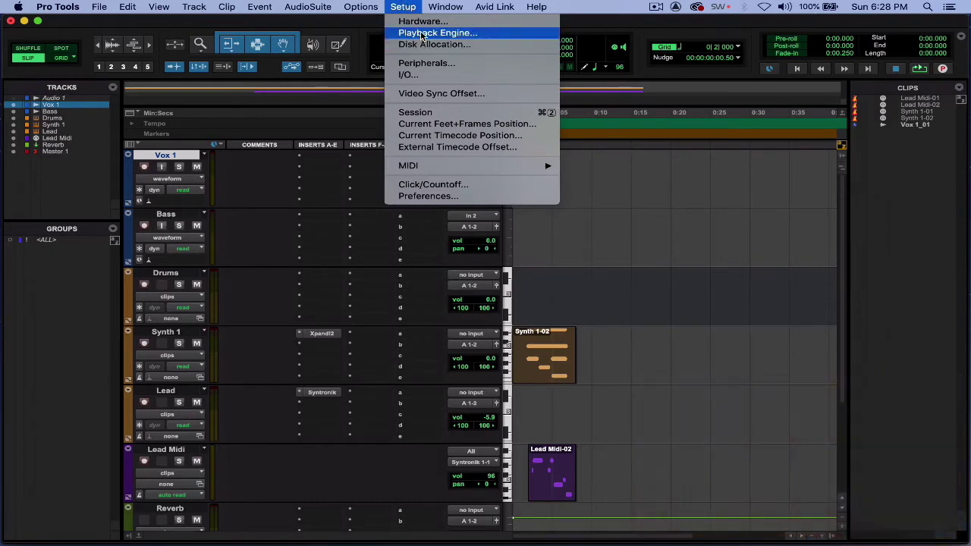
left_click(422, 33)
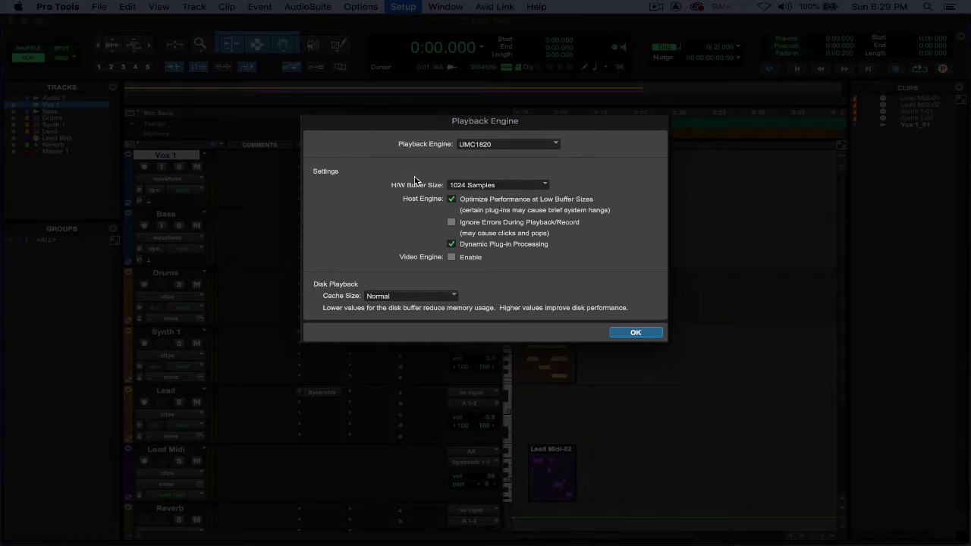
left_click(500, 147)
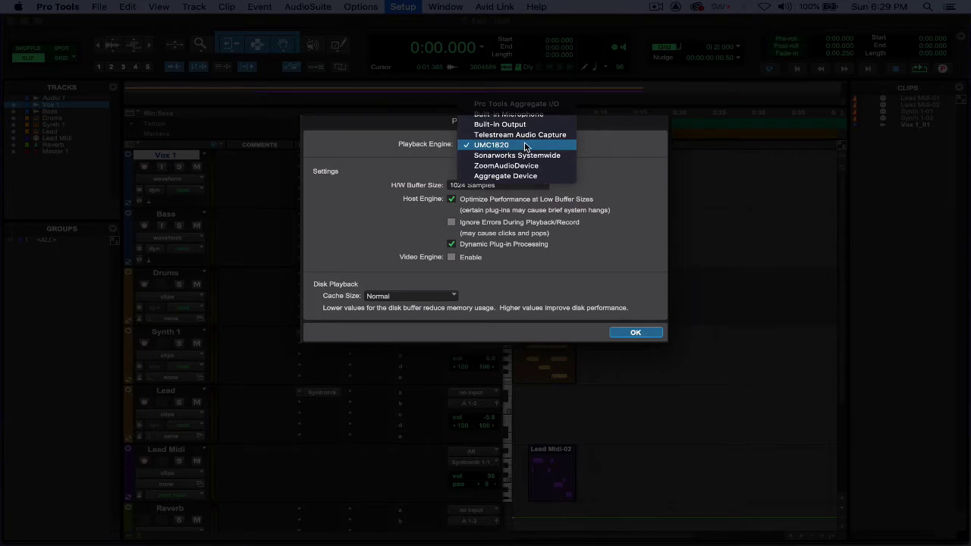
left_click(486, 145)
left_click(483, 149)
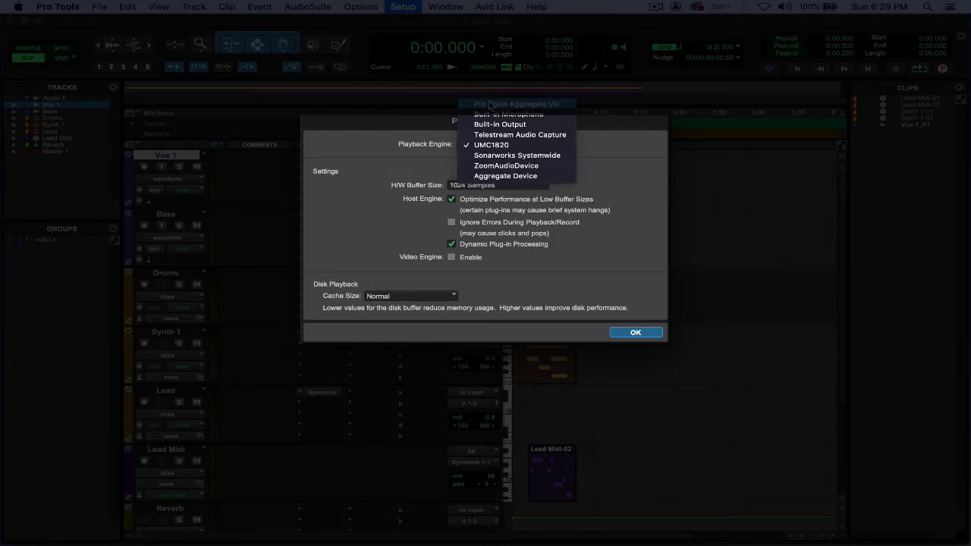
left_click(488, 145)
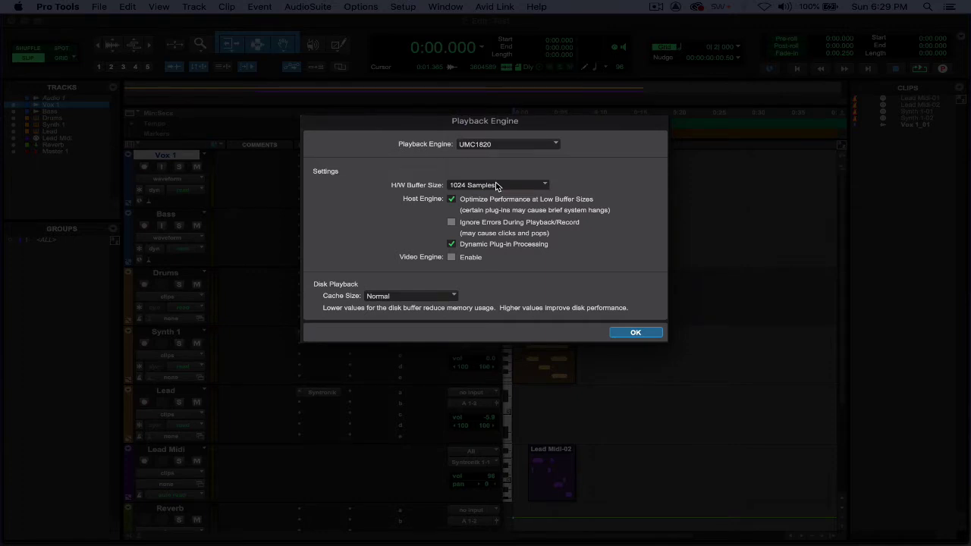
left_click(497, 186)
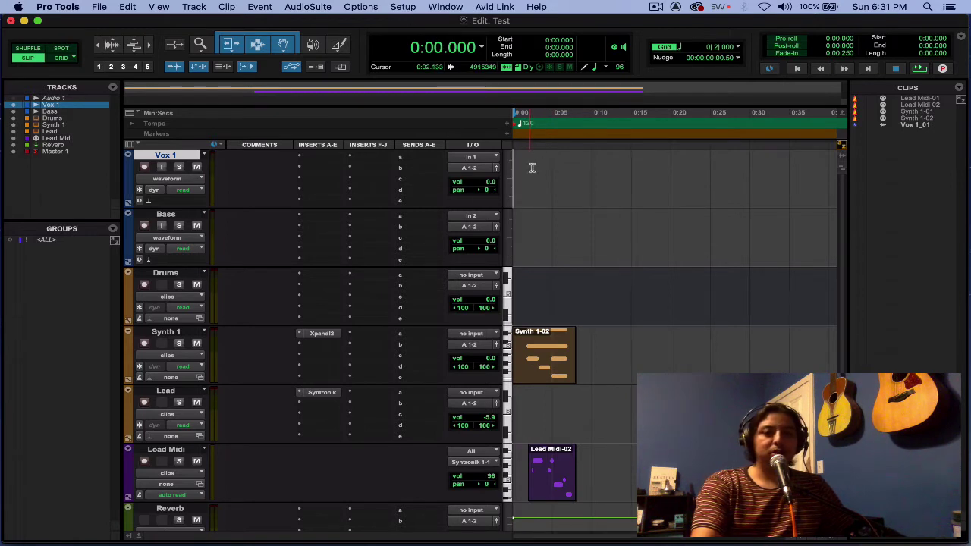
Review the output and input paths in the I/O Setup, including the sub-paths of In 1-2, and close it
left_click(403, 6)
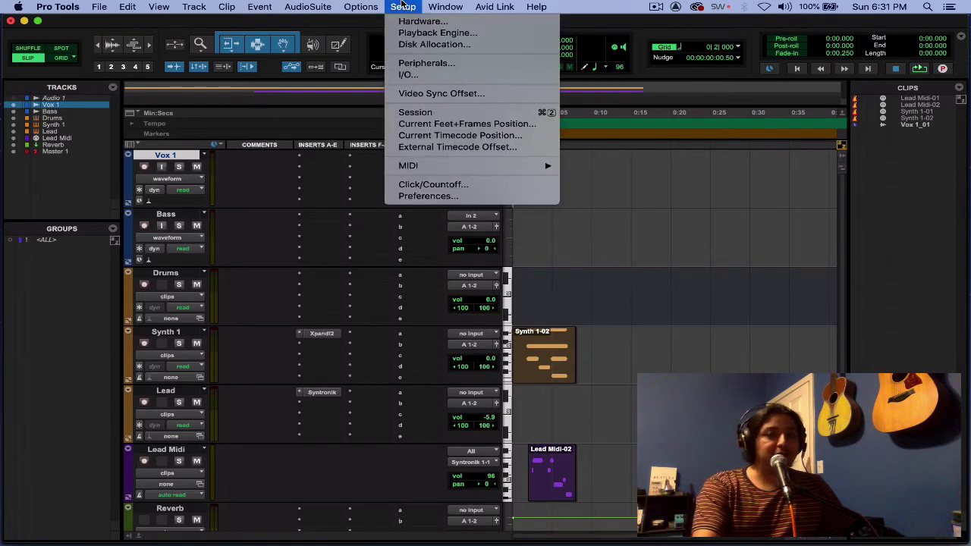
left_click(405, 77)
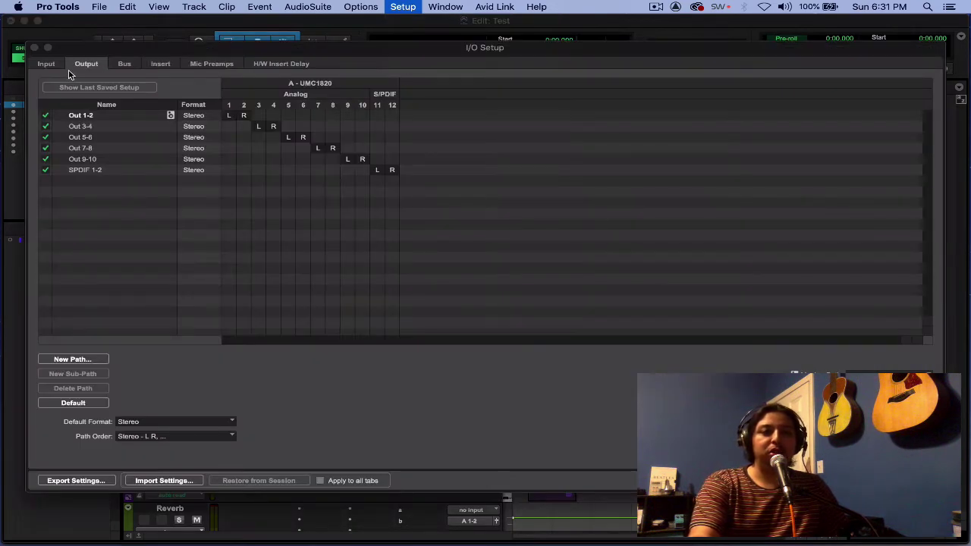
left_click(50, 64)
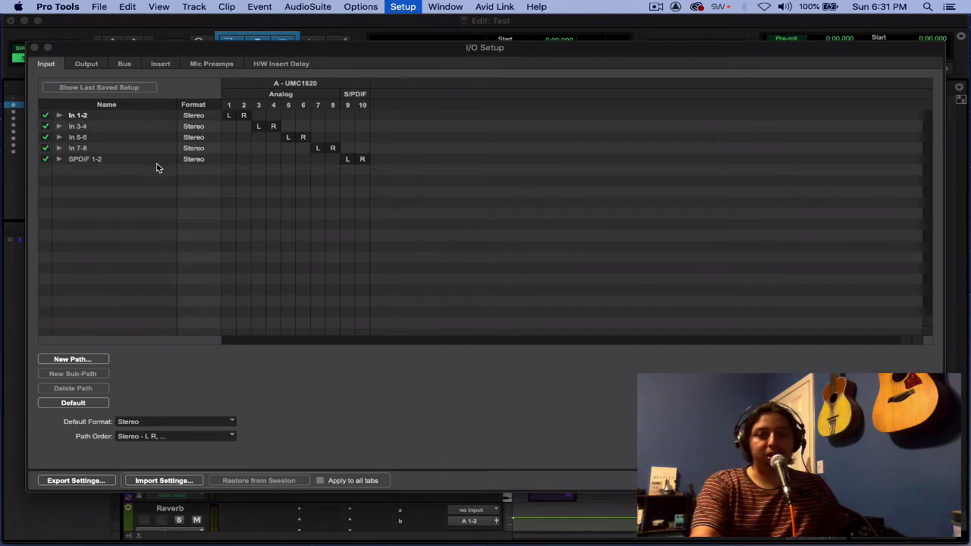
left_click(59, 116)
left_click(59, 116)
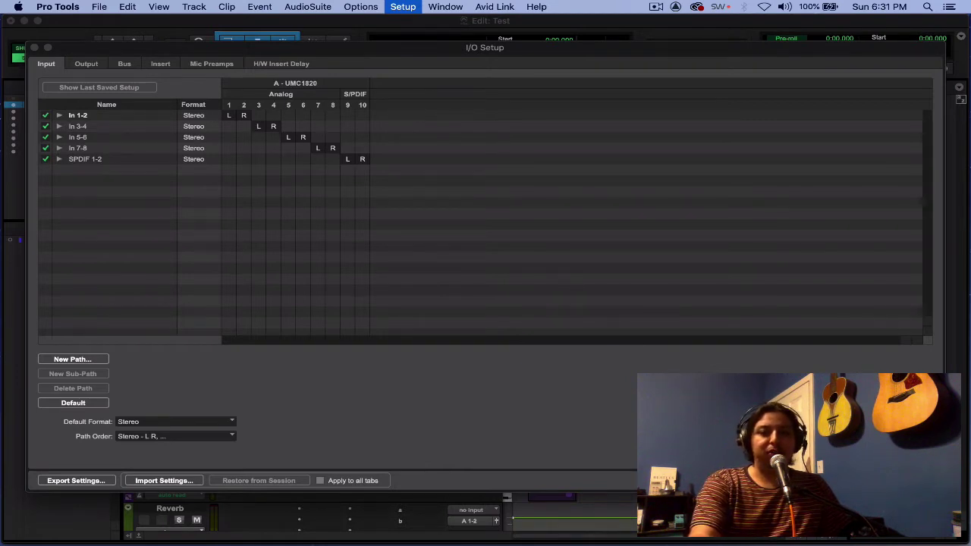
key("Return")
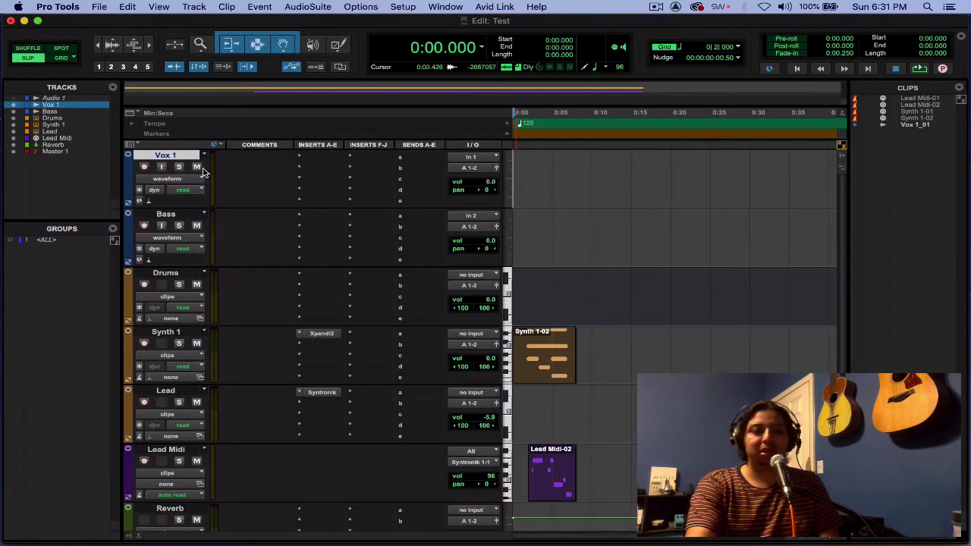
Record-arm the Vox 1 track, try its input monitor, and play the session briefly to check the input signal
left_click(144, 167)
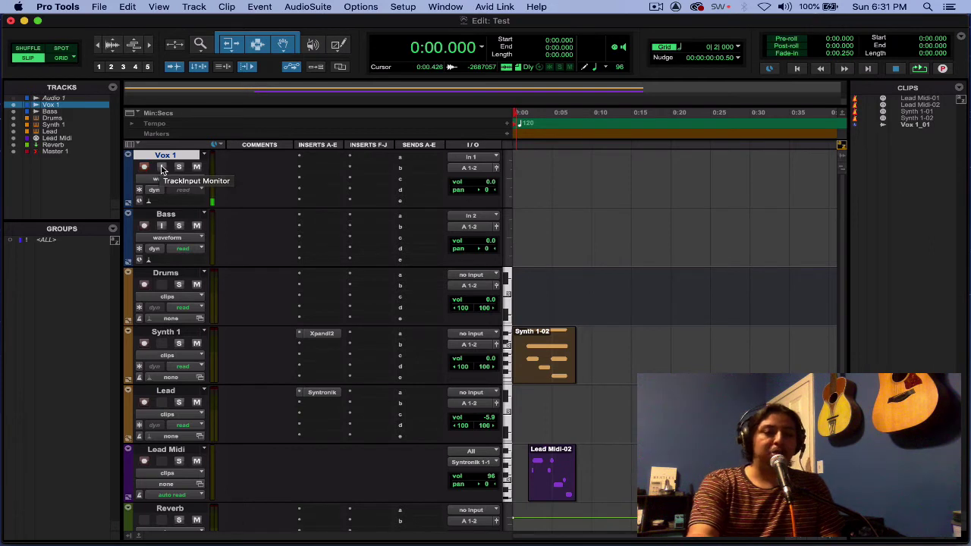
left_click(162, 168)
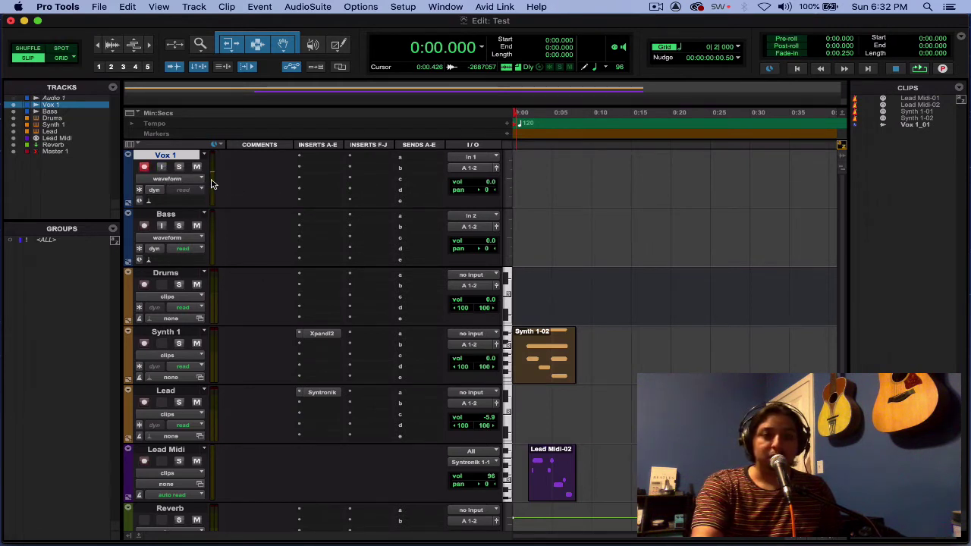
key("space")
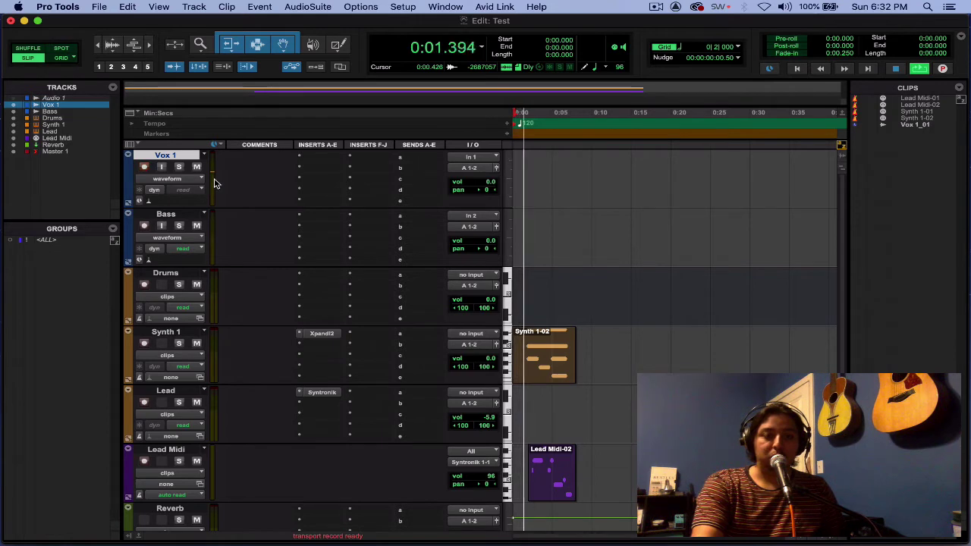
key("space")
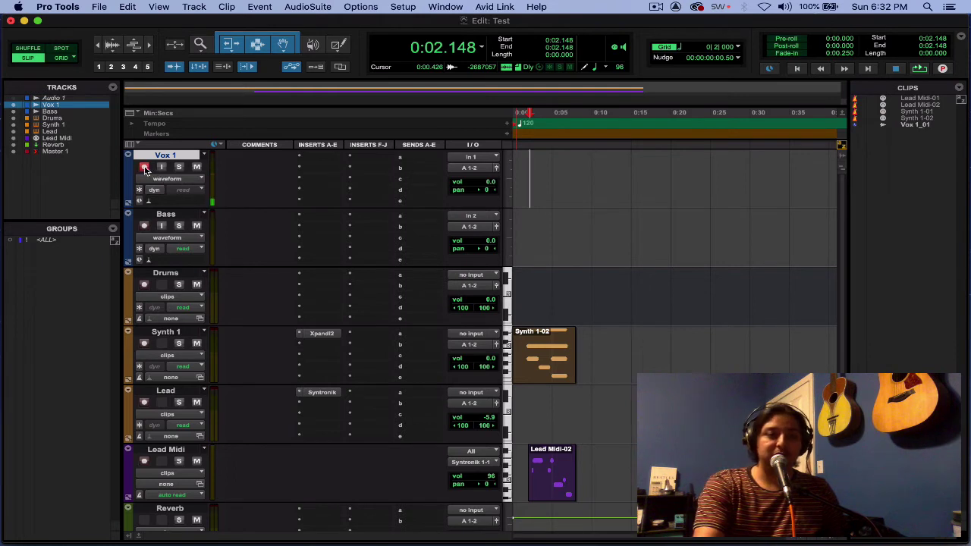
Record a take of about 2 seconds on the Vox 1 track from the session start
key("Return")
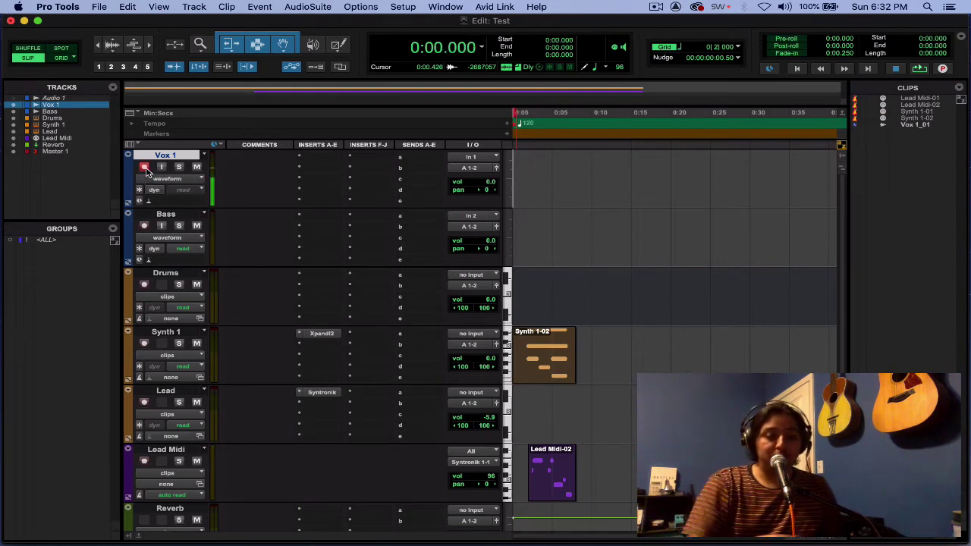
key("super+space")
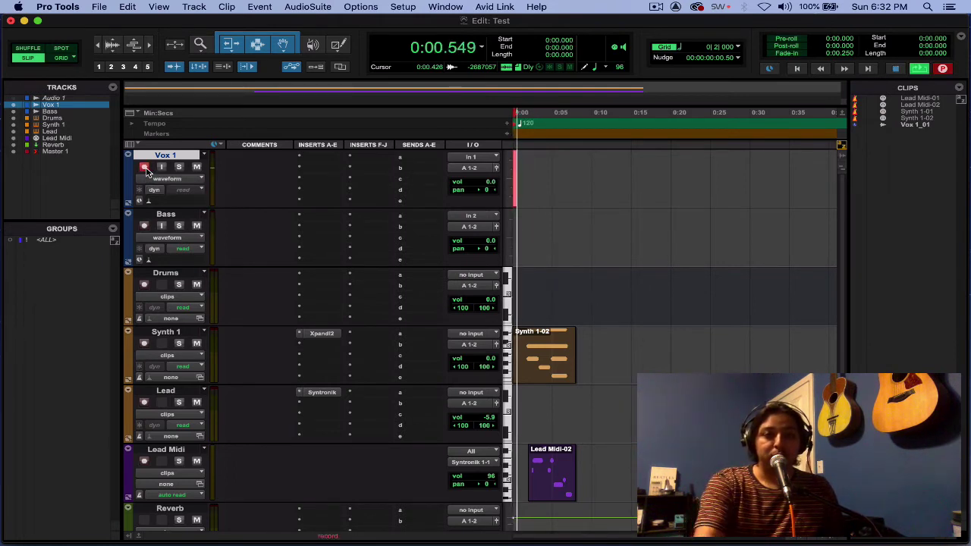
key("space")
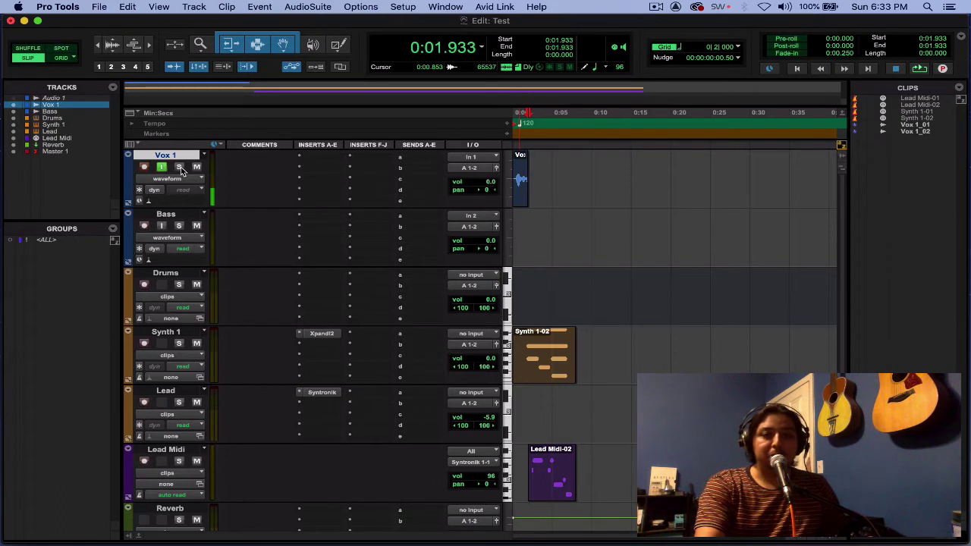
Play the session from the start with input monitoring on for the Vox 1 track
key("Return")
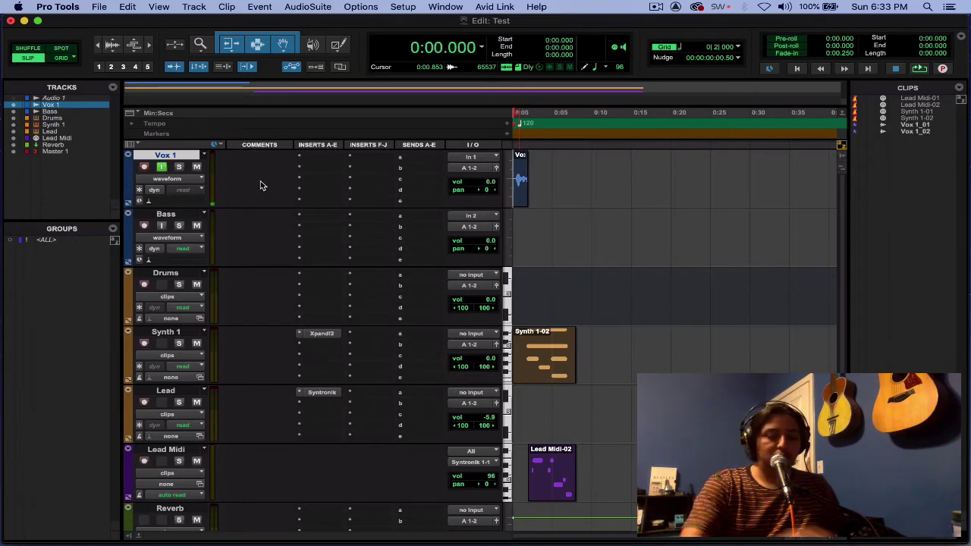
key("space")
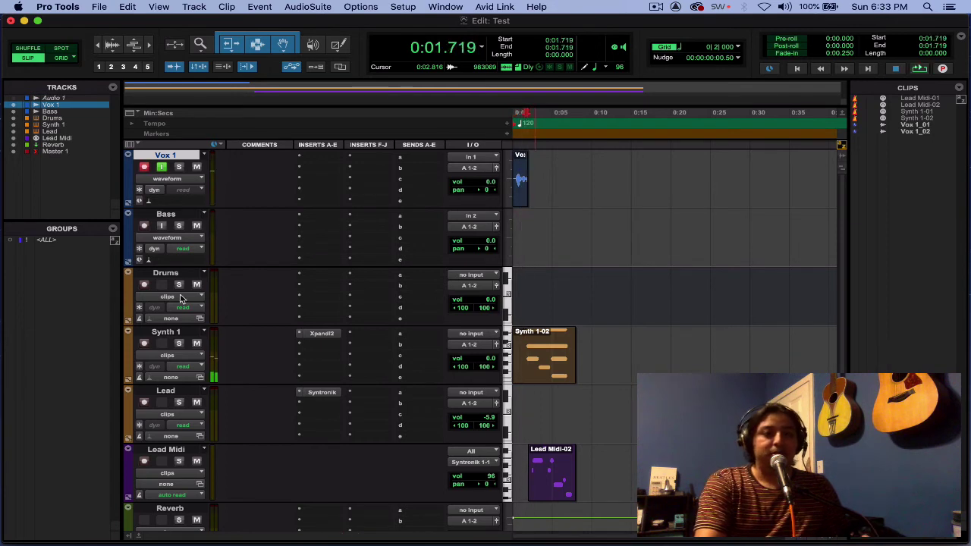
key("space")
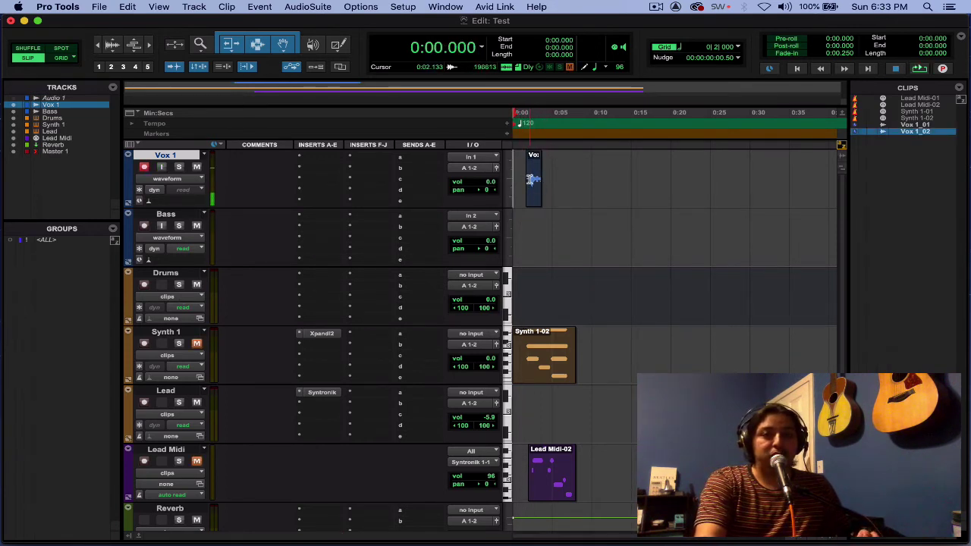
Play the recorded Vox 1 clip with the track record-armed, and again with input monitoring on, to compare what is heard
key("space")
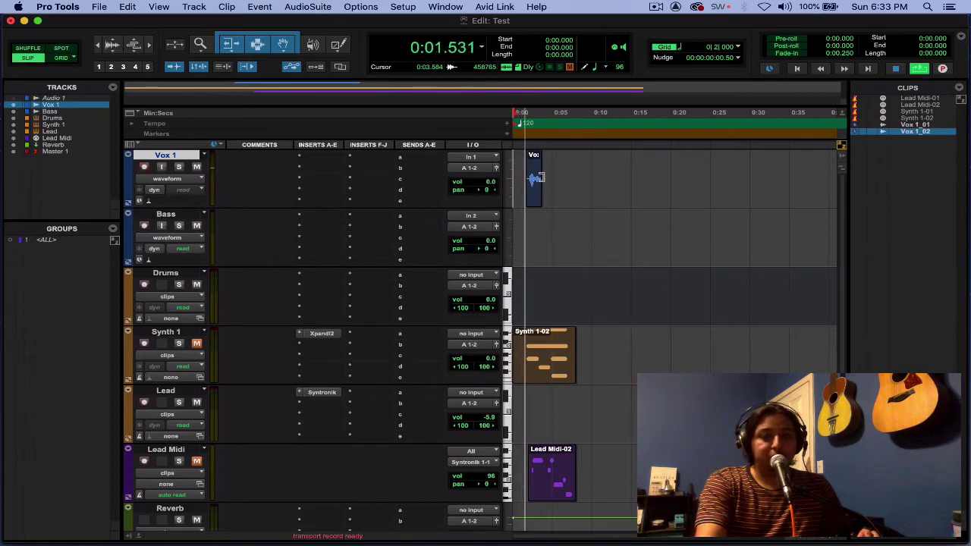
left_click(534, 150)
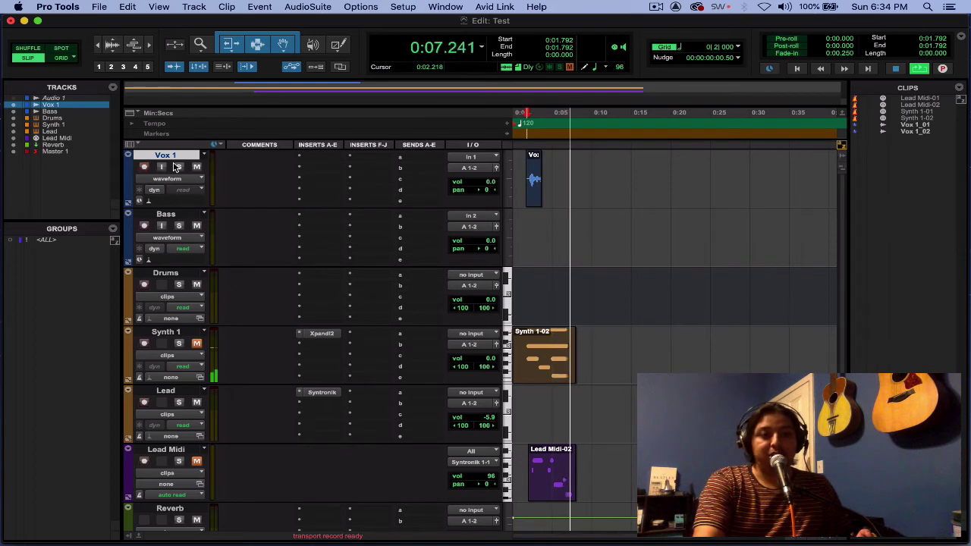
key("shift+i")
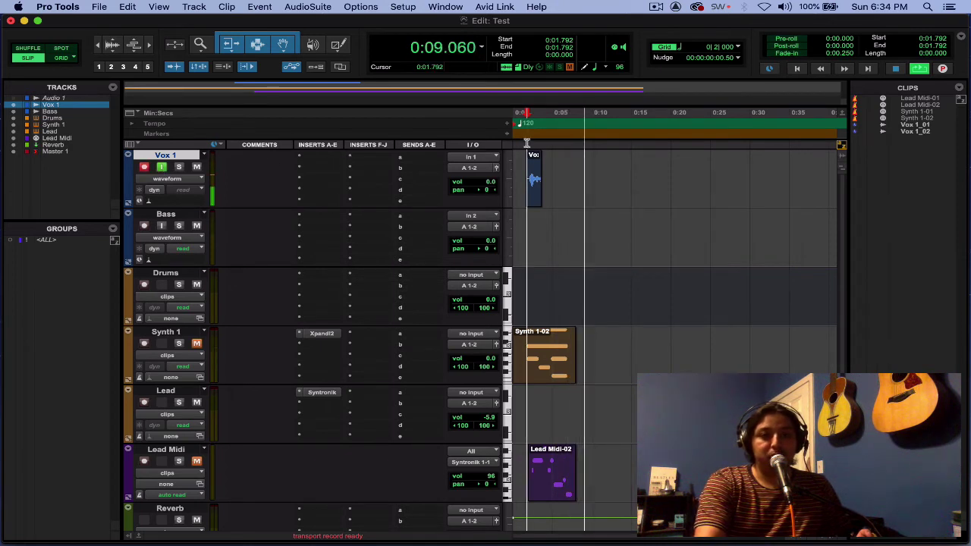
key("space")
key("space")
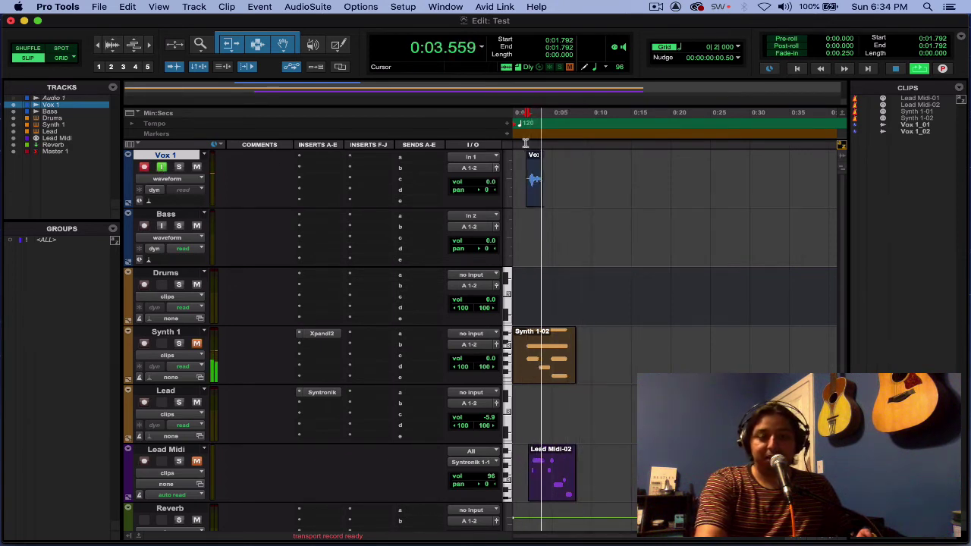
key("space")
key("Return")
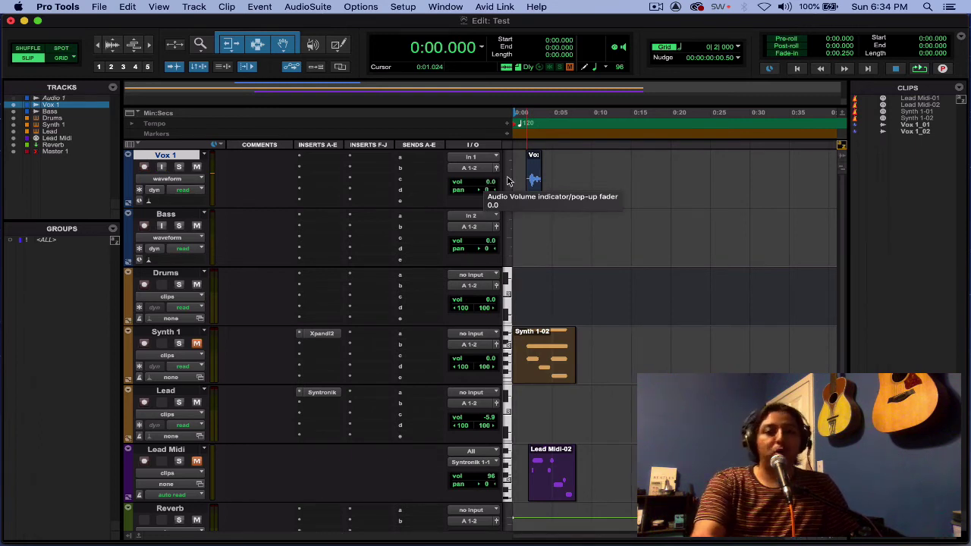
Move the recorded Vox 1 clip to the session start, and switch on the track's input monitoring and record arming
left_click_drag(534, 182, 506, 187)
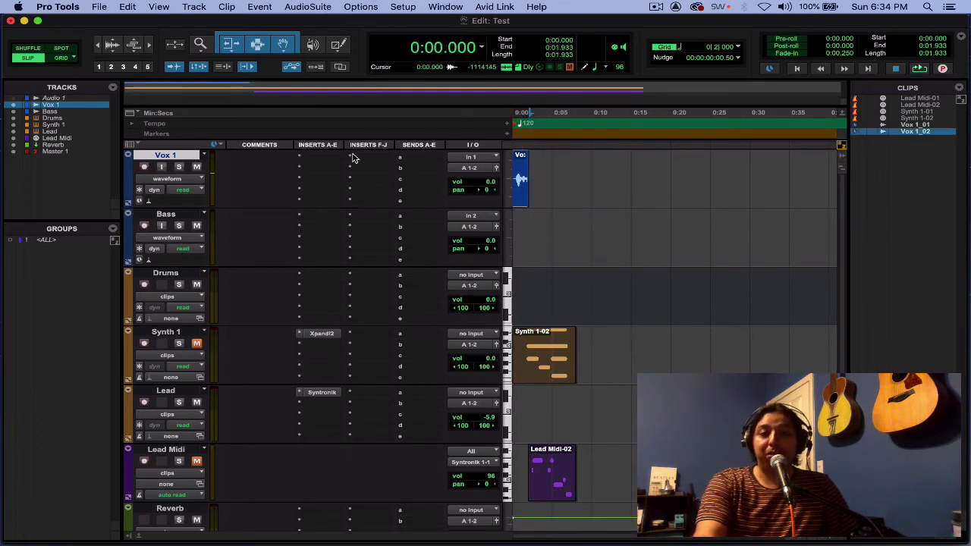
left_click(160, 167)
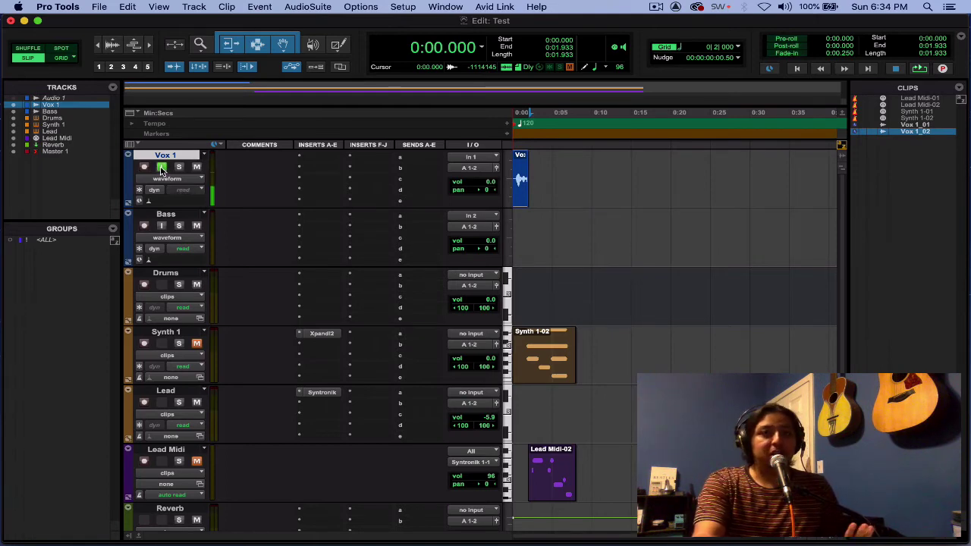
left_click(145, 167)
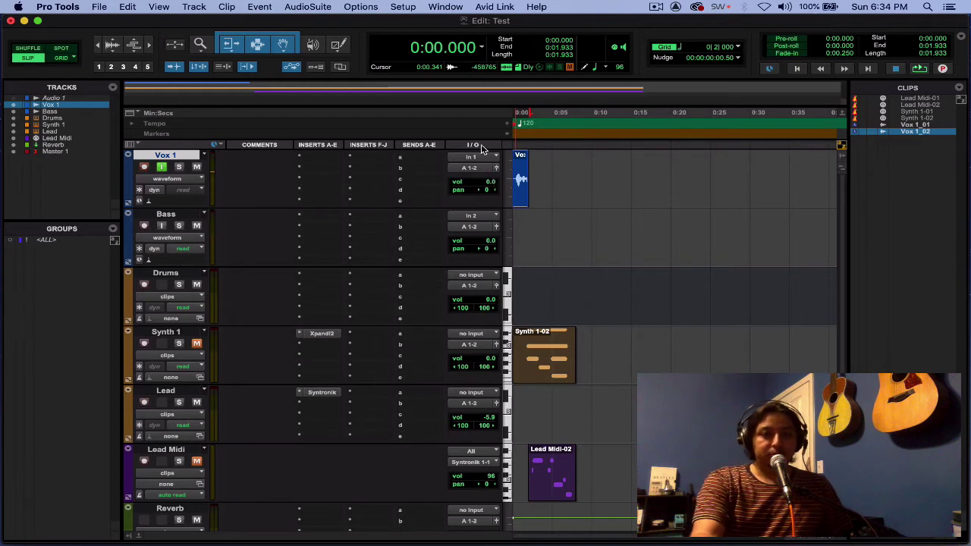
Record two short takes in succession over the existing clip on the Vox 1 track, each from the session start
left_click(525, 164)
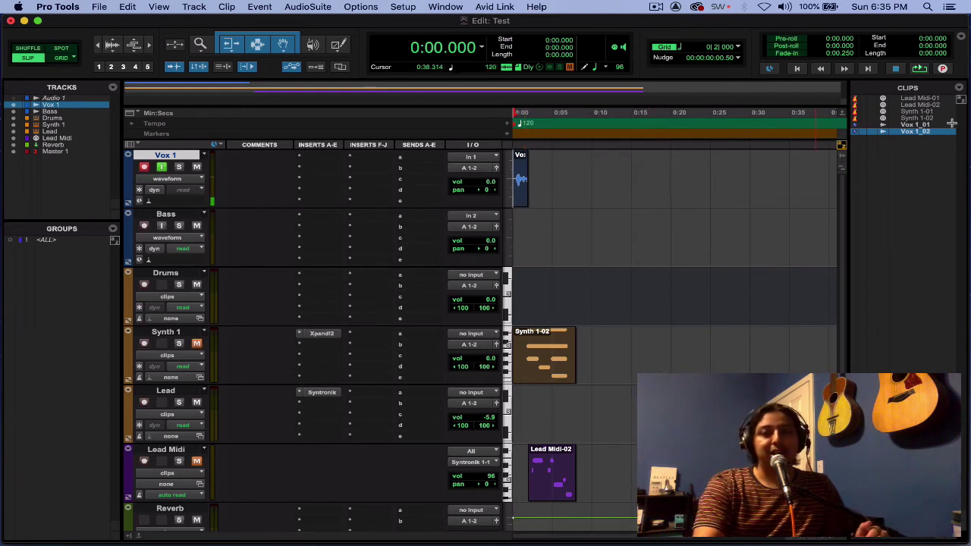
left_click(942, 69)
key("space")
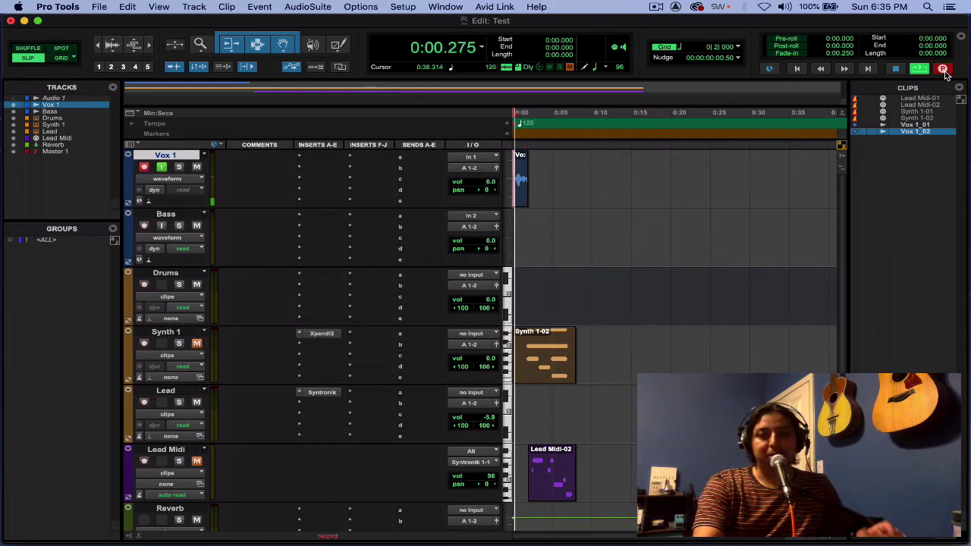
key("space")
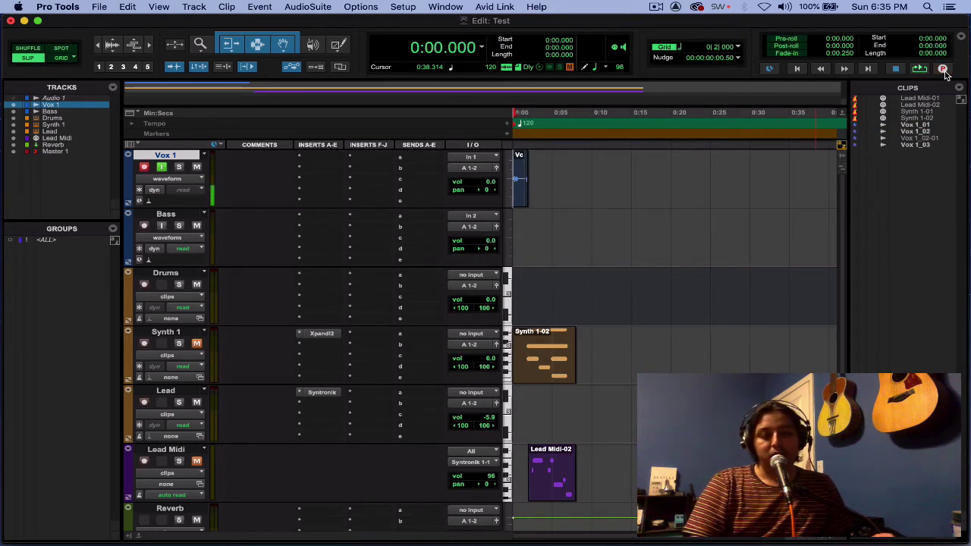
left_click(943, 69)
key("space")
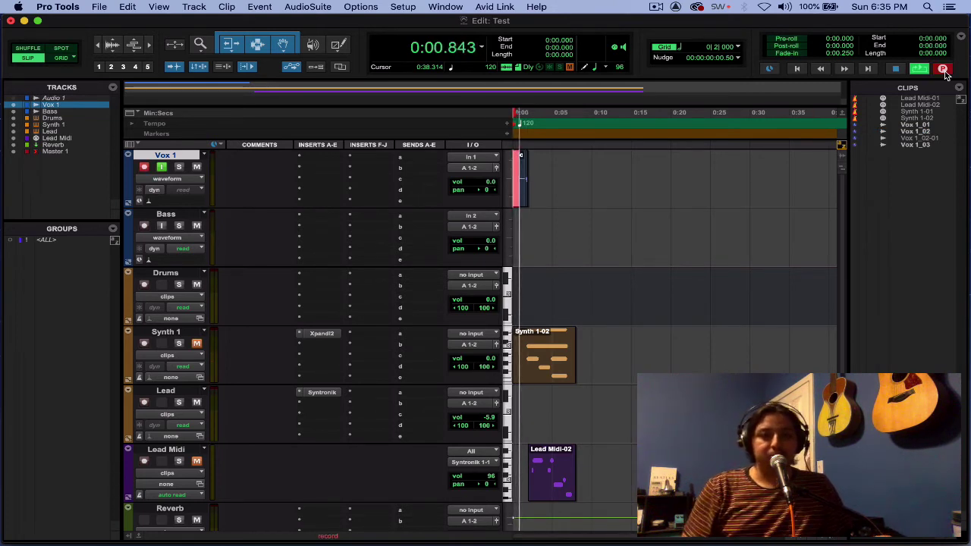
key("space")
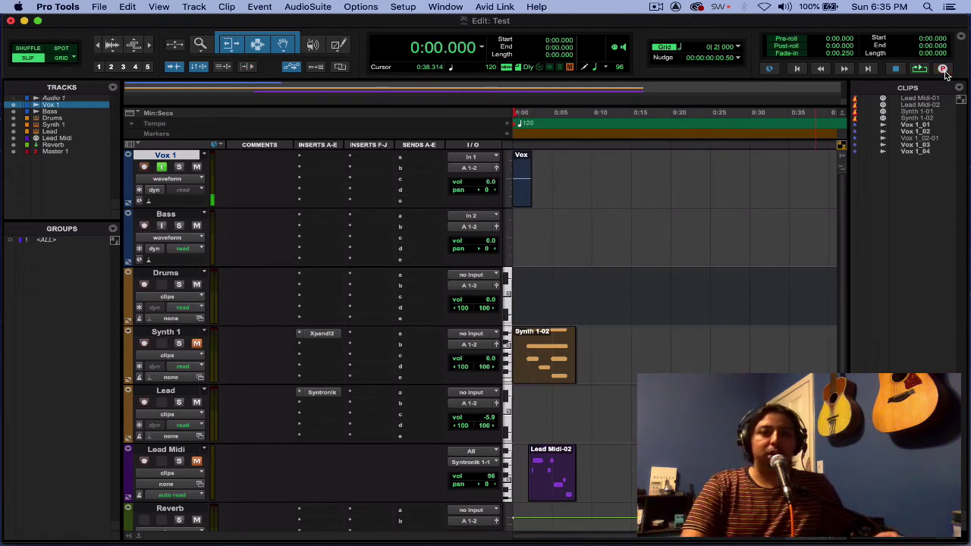
Record on Vox 1 from the session start, punching out and back in during playback to capture three separate passages within about 11 seconds
key("space")
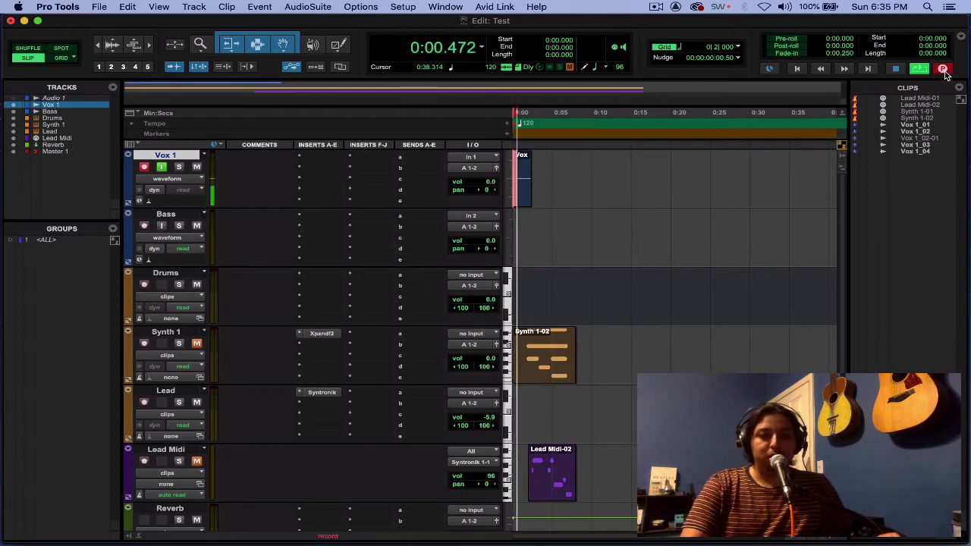
left_click(946, 72)
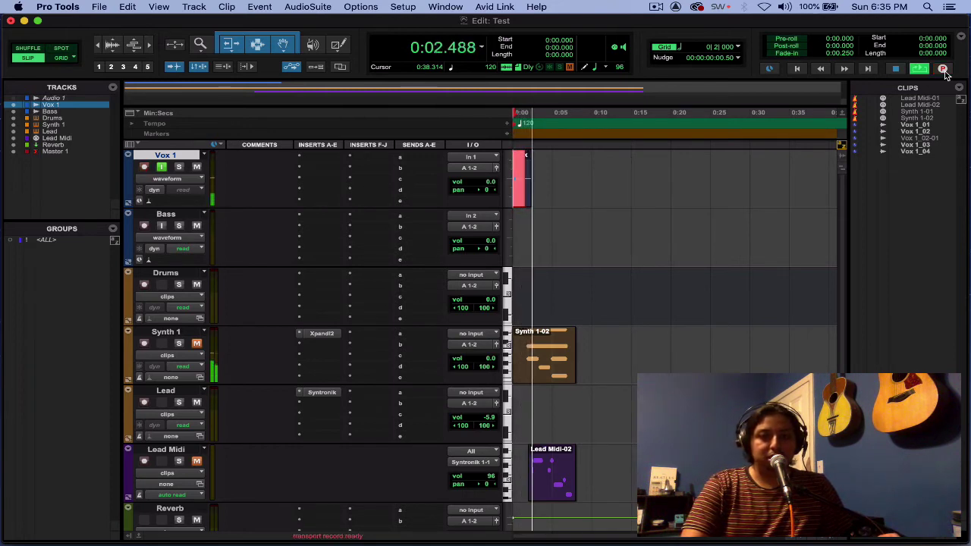
left_click(945, 72)
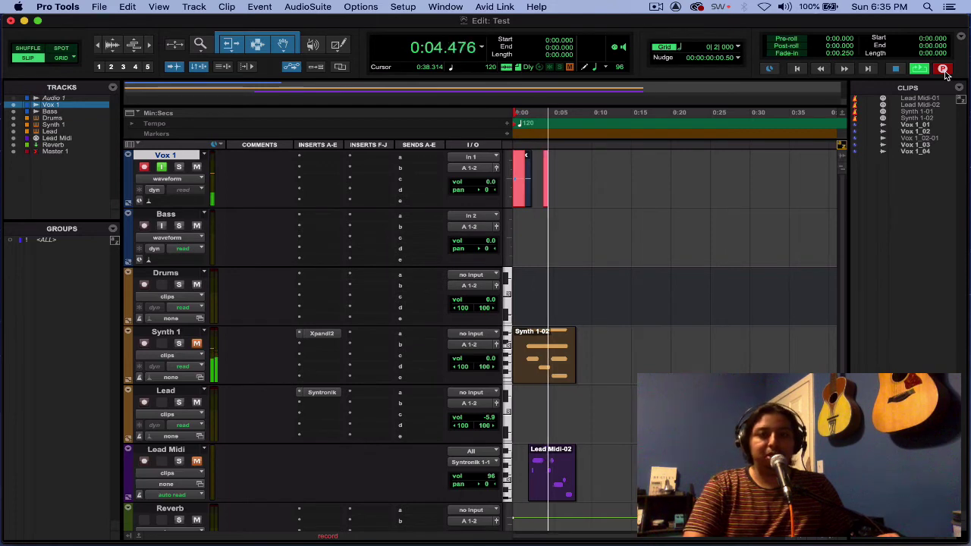
left_click(945, 72)
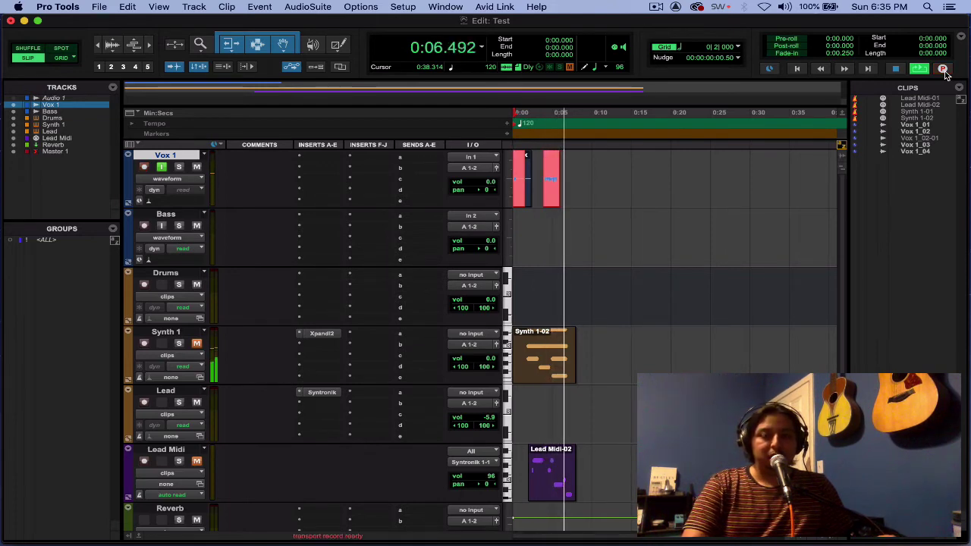
left_click(946, 72)
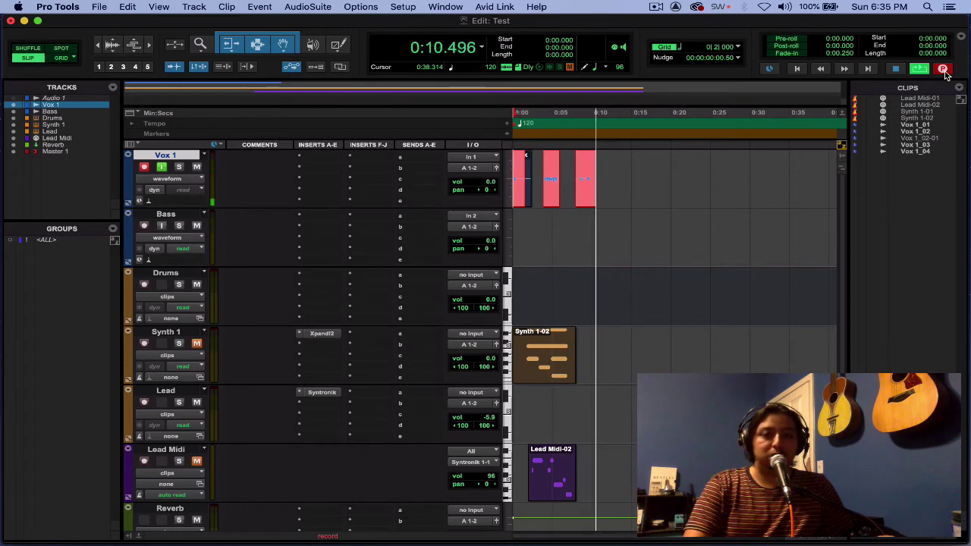
key("space")
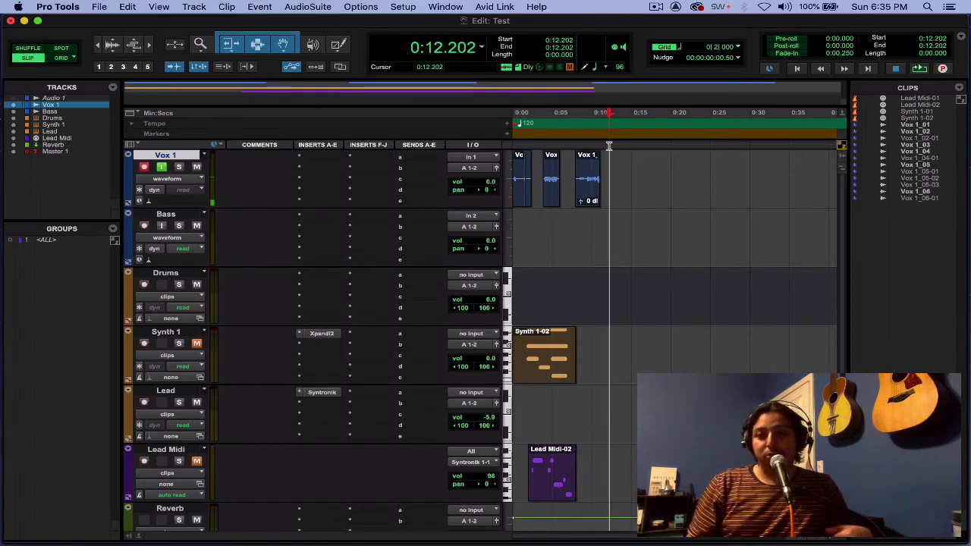
Switch the record mode to Normal and record a take of about 6 seconds on Vox 1 from 0:12.202
right_click(943, 72)
left_click(922, 83)
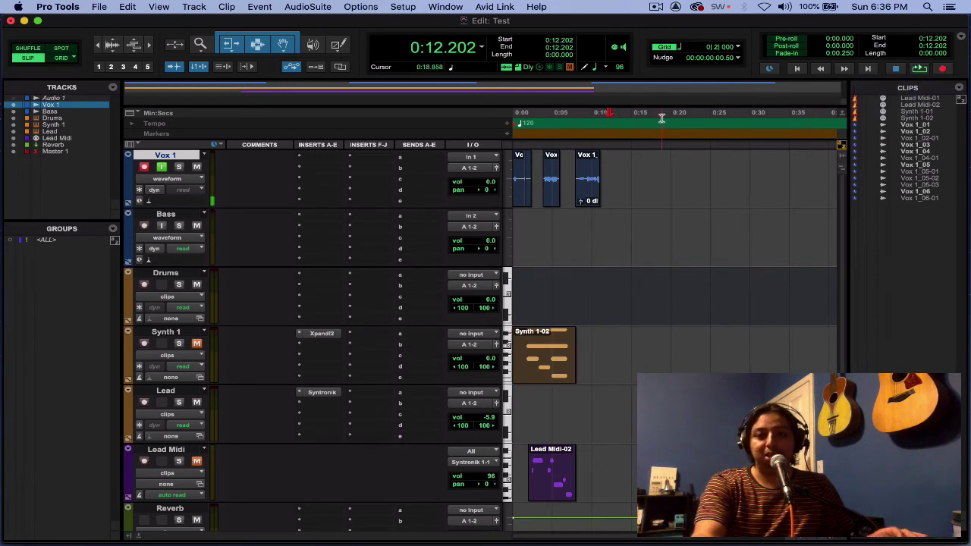
key("super+space")
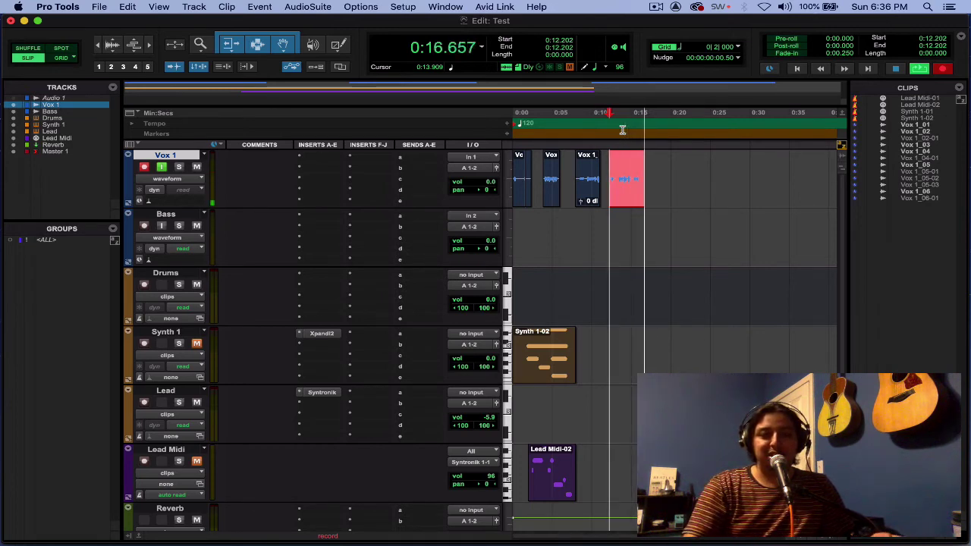
key("space")
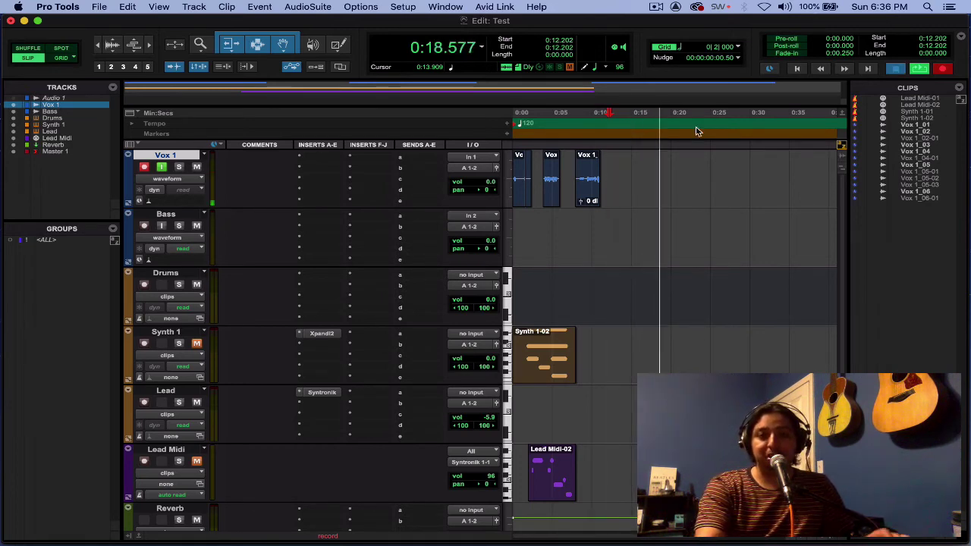
Switch the record mode to QuickPunch and punch in and out several times over the Vox 1 take starting at 0:12.202
right_click(941, 70)
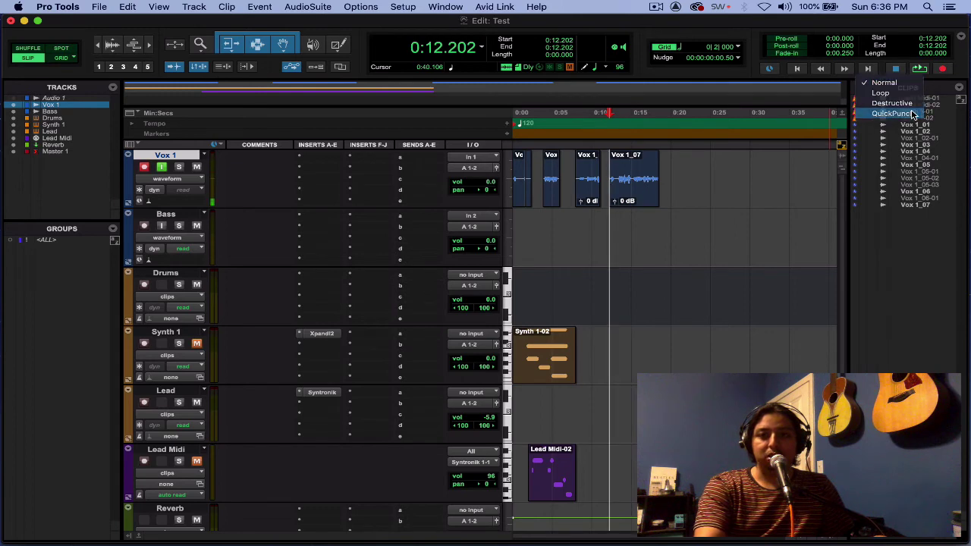
left_click(913, 114)
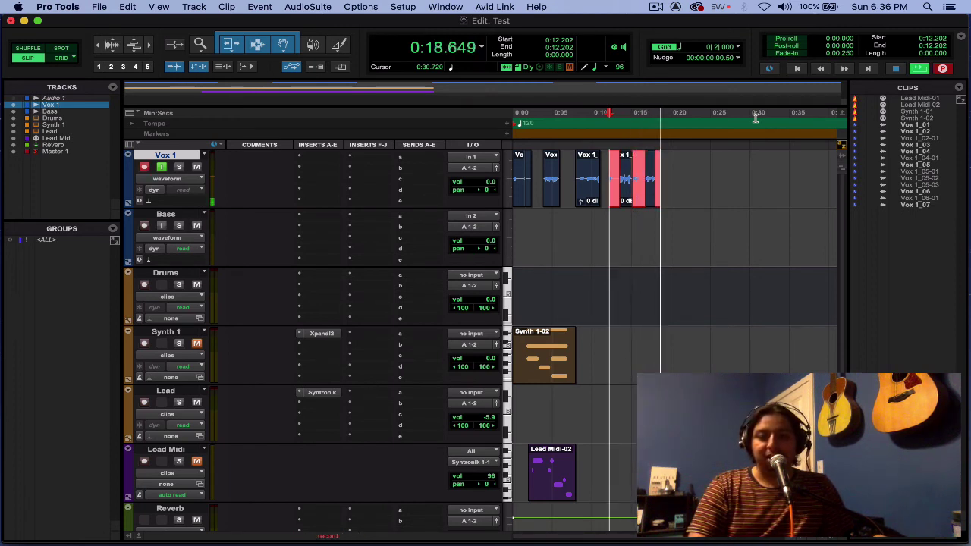
key("space")
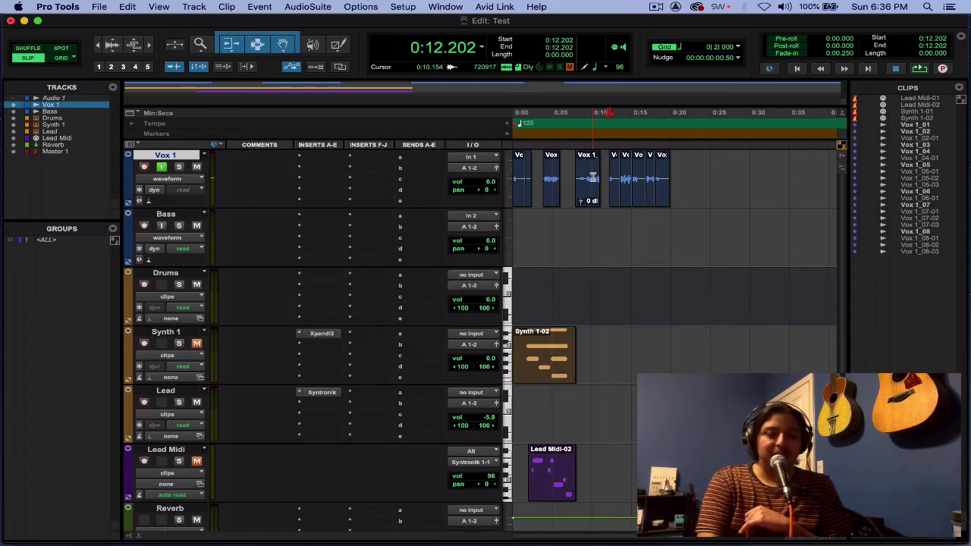
key("Return")
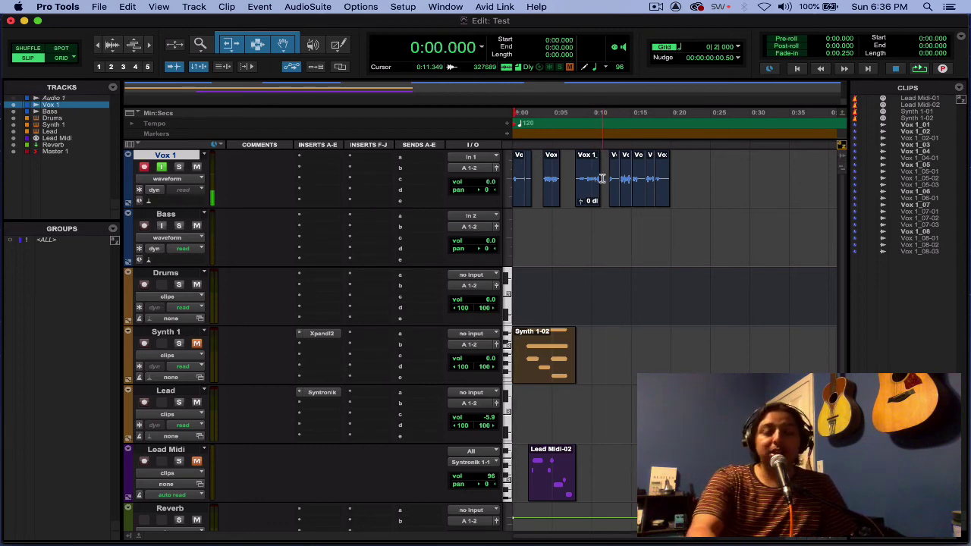